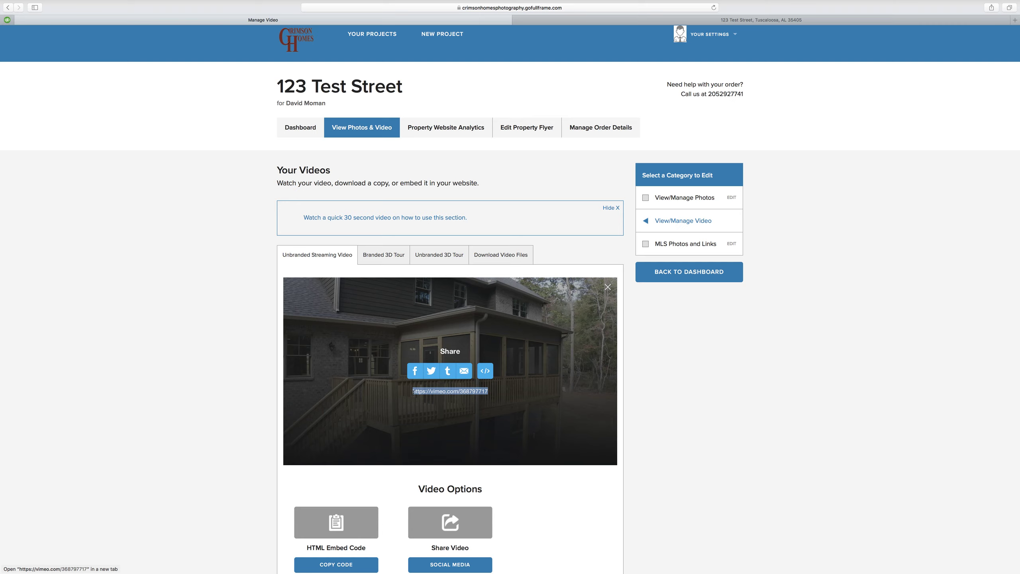
Select the unbranded streaming video's Vimeo share link, close the share overlay and show the downloadable video files.
left_click(608, 287)
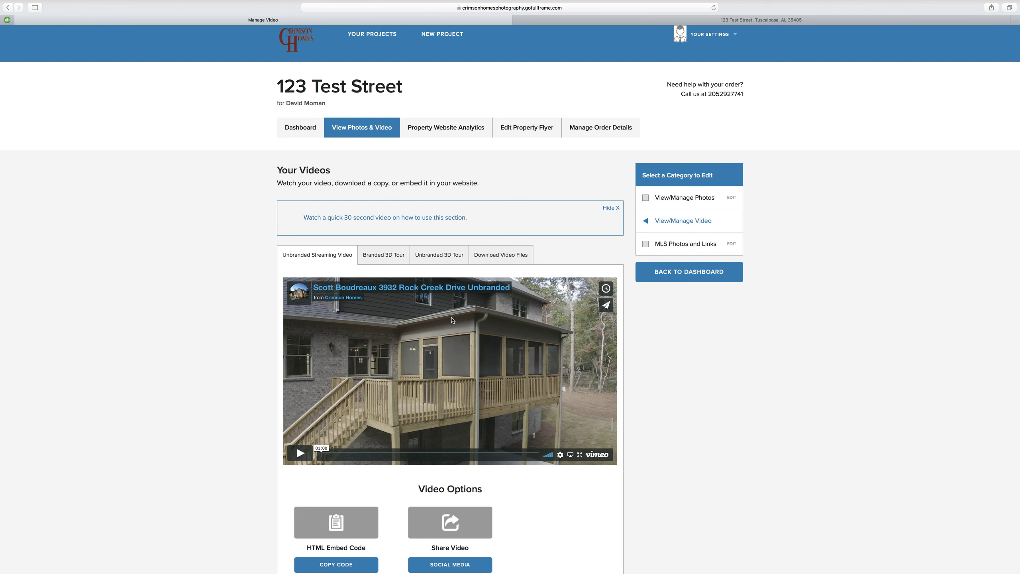
left_click(606, 309)
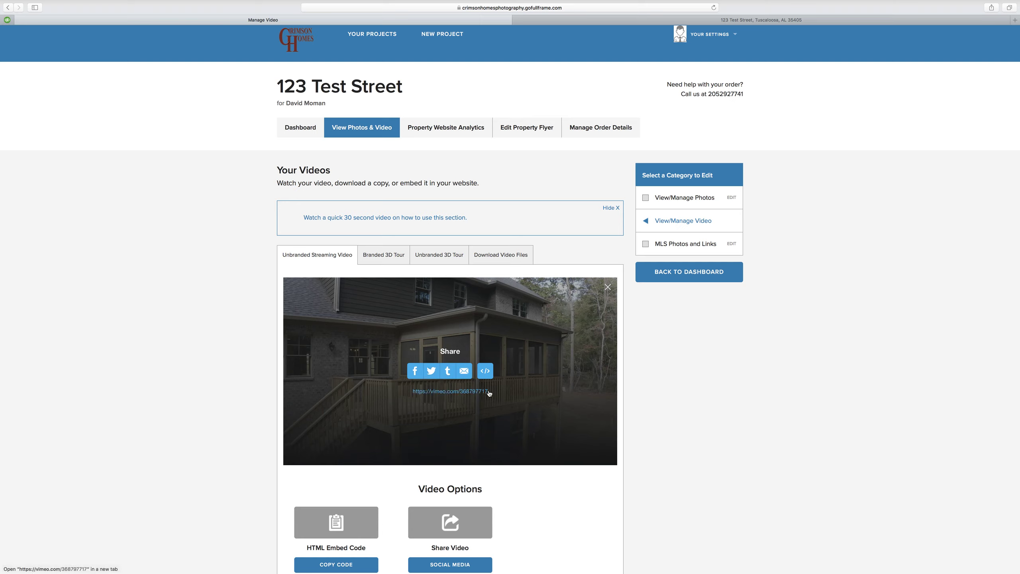
left_click_drag(488, 391, 413, 392)
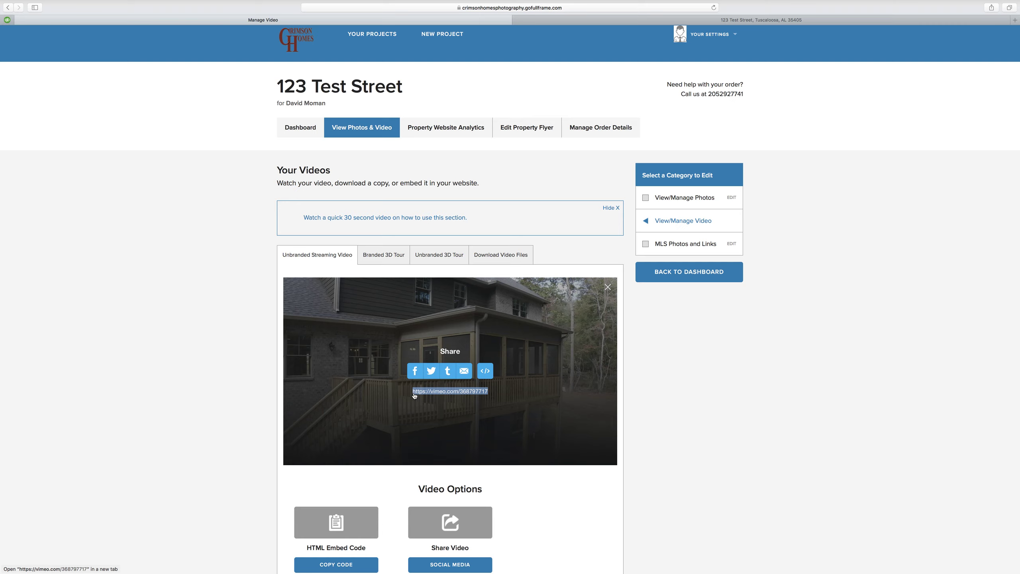
left_click(607, 287)
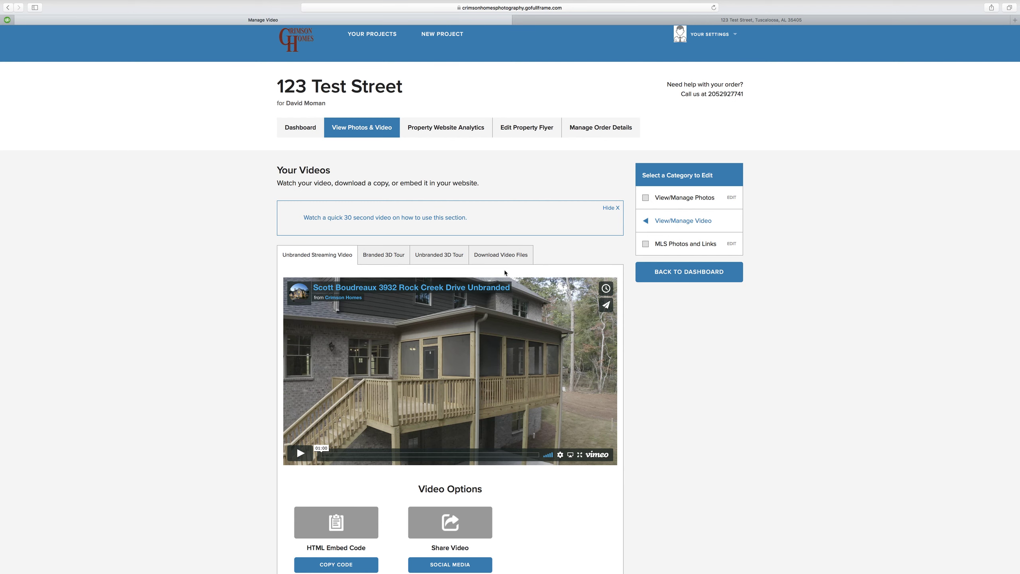
left_click(498, 260)
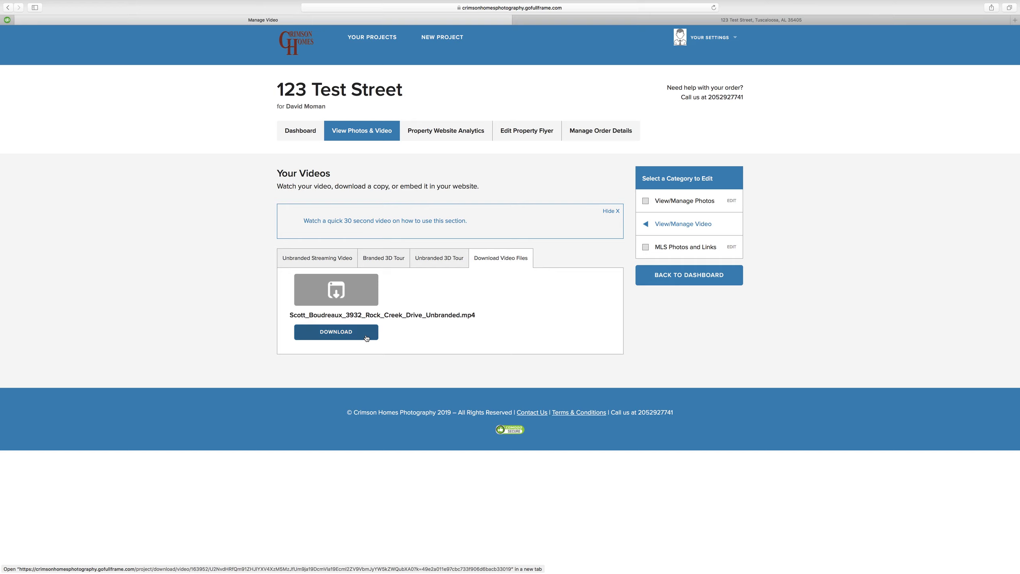
Copy the HTML embed code of the branded 3D tour and dismiss the confirmation.
left_click(393, 264)
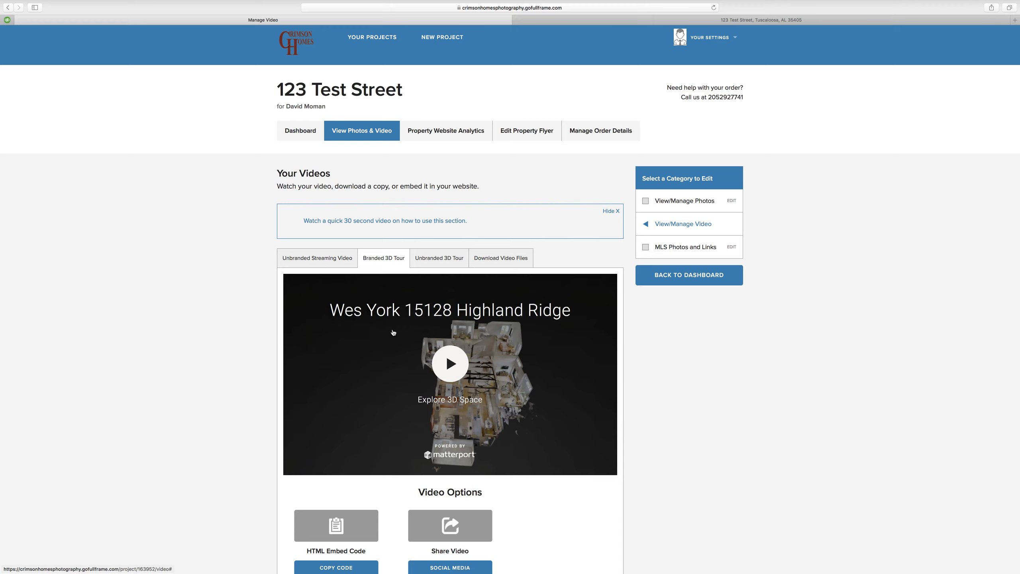
scroll(394, 333, "down", 1)
scroll(394, 333, "up", 1)
scroll(393, 332, "down", 3)
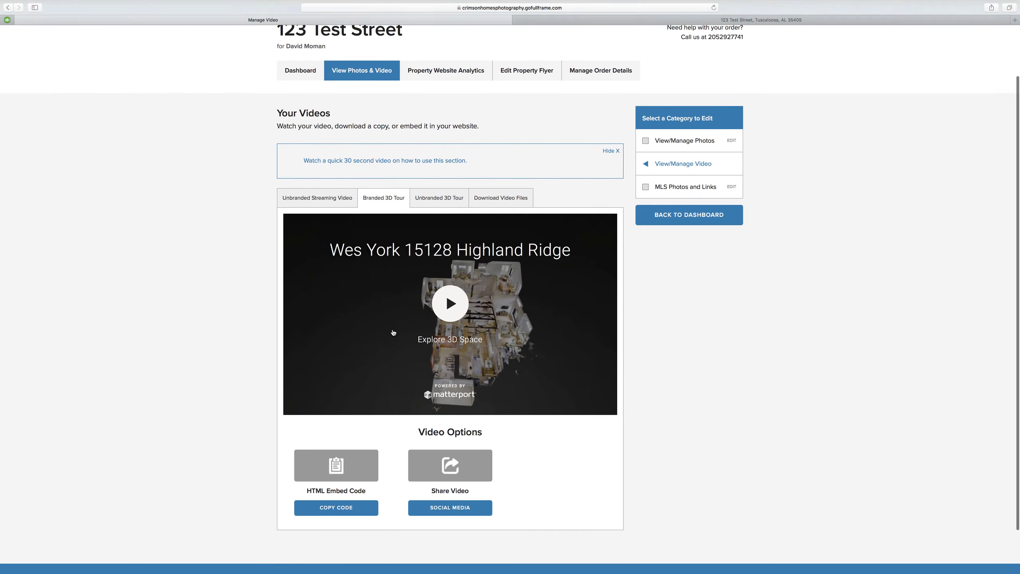
left_click(339, 507)
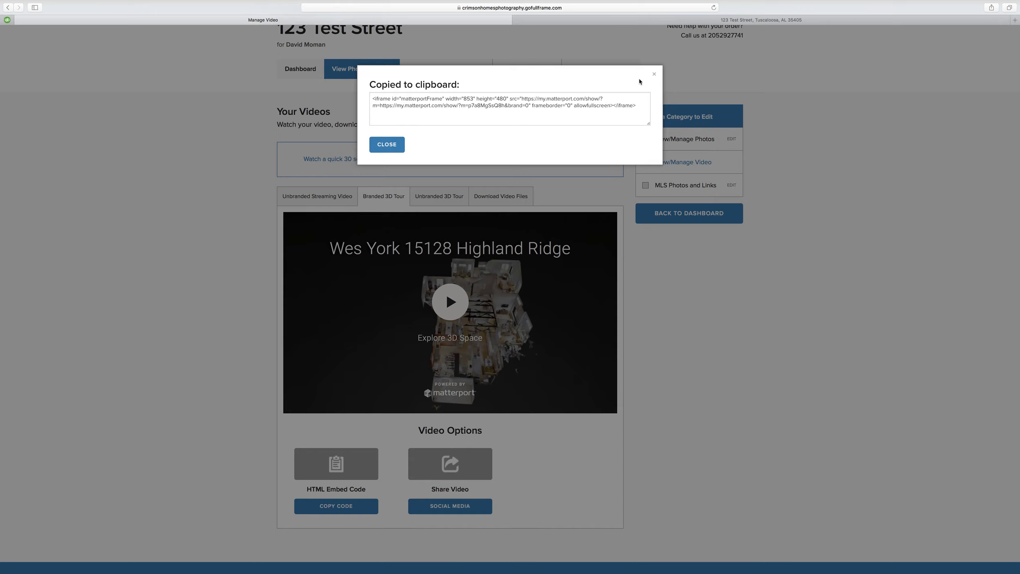
left_click(654, 75)
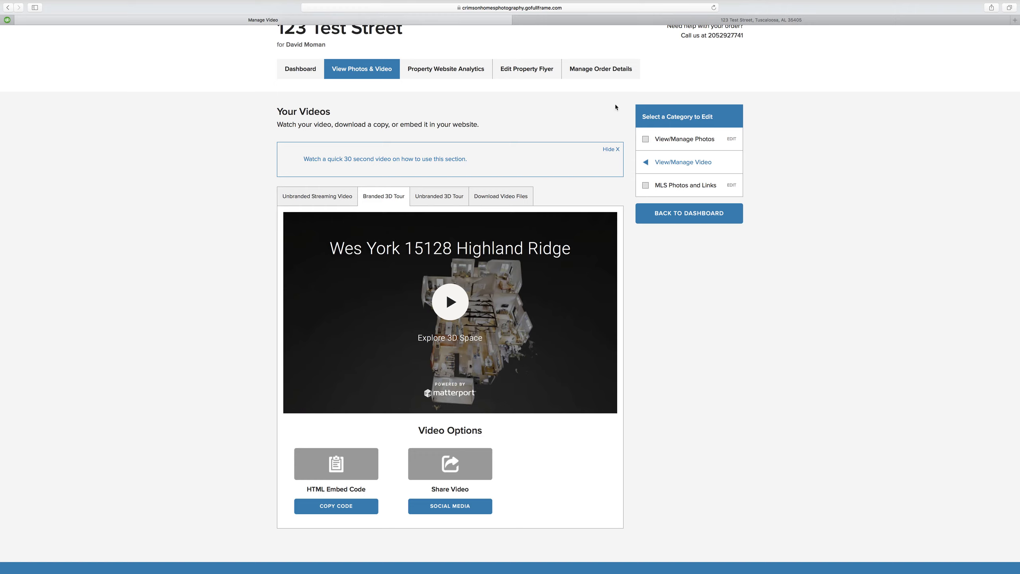
Launch the embedded branded 3D tour, open its frame in a new browser tab and switch to that tab.
scroll(562, 314, "up", 1)
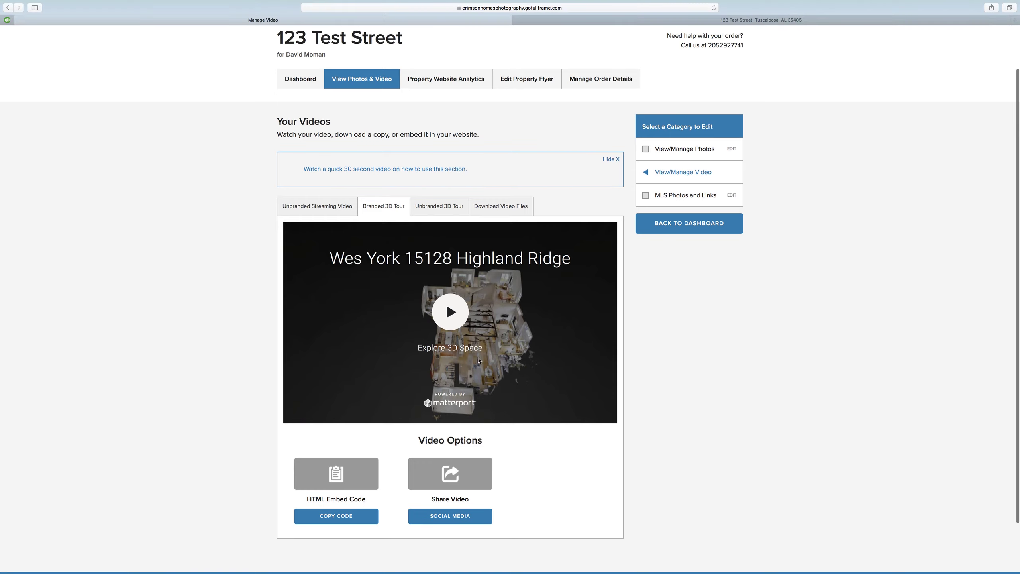
left_click(375, 362)
scroll(375, 362, "down", 1)
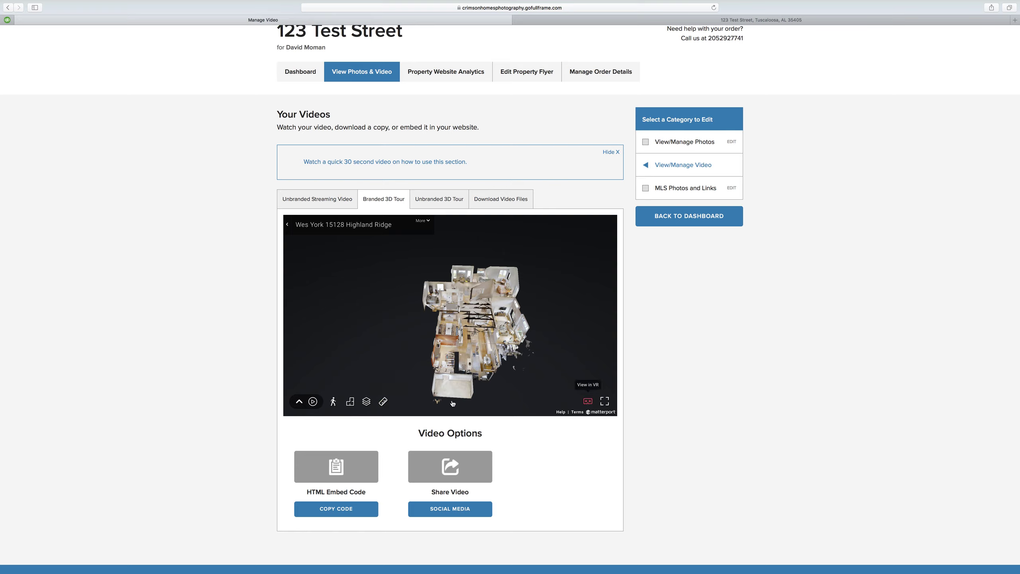
right_click(383, 401)
left_click(383, 401)
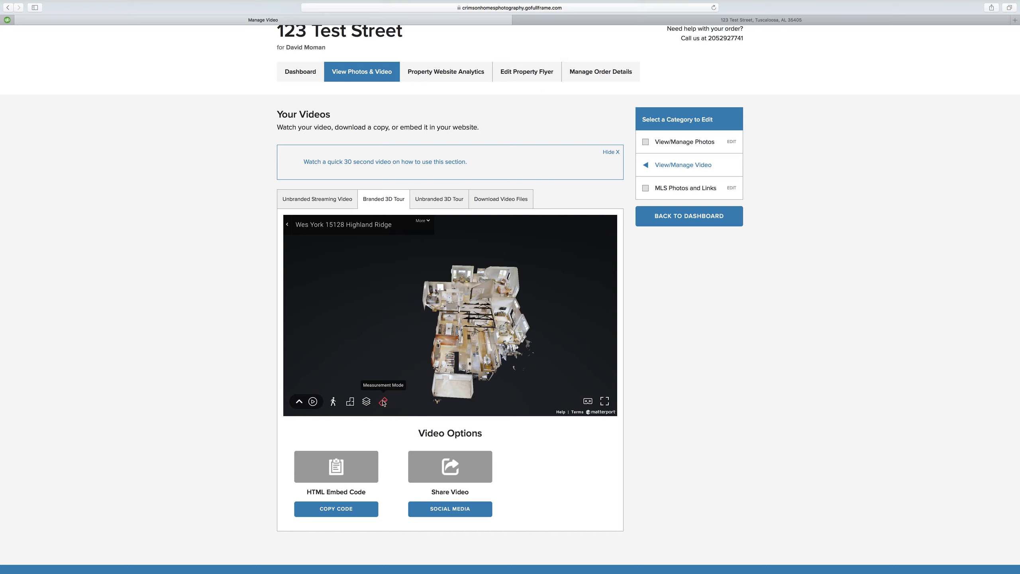
right_click(383, 401)
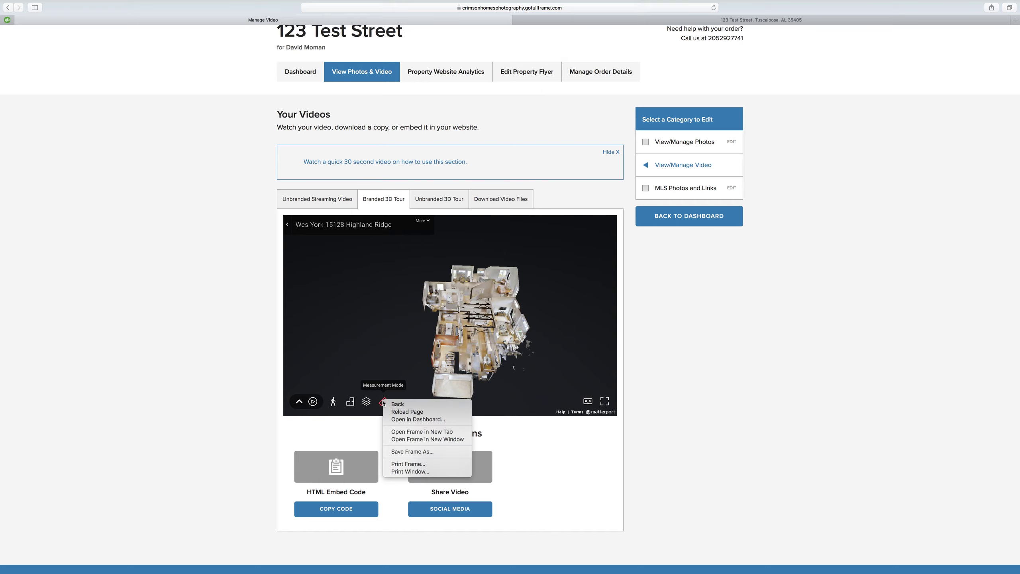
left_click(408, 432)
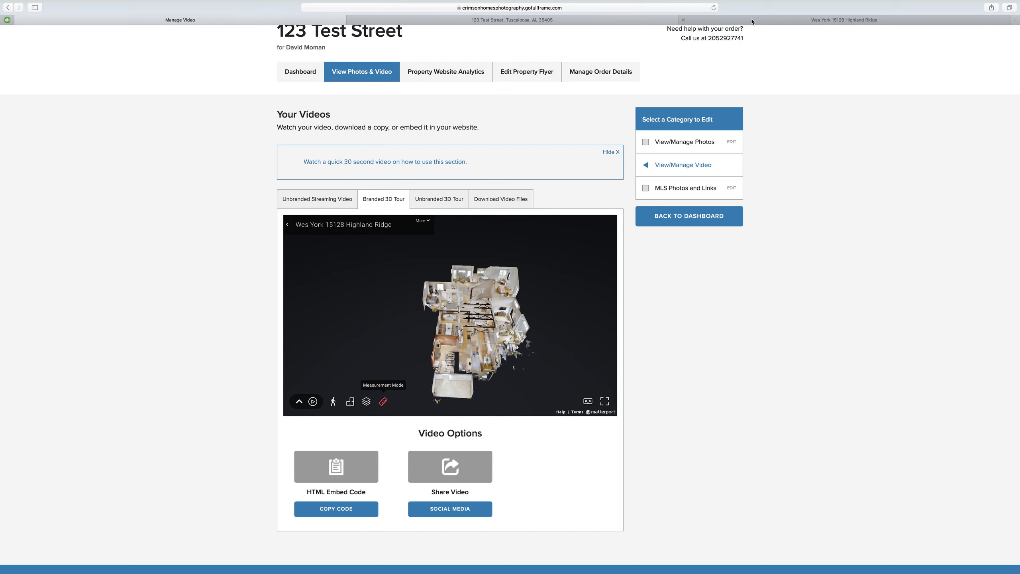
left_click(751, 20)
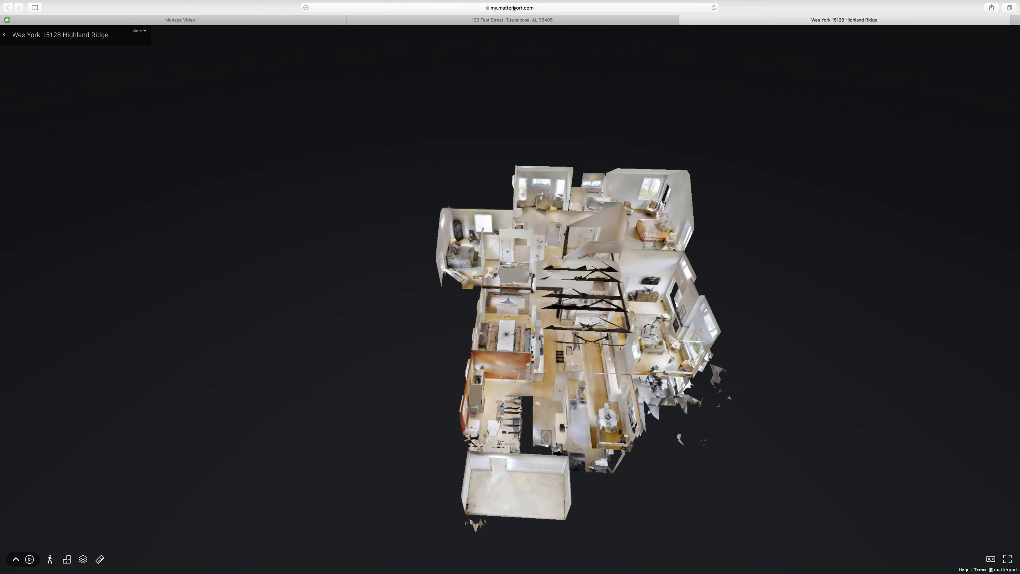
Reveal and select the full Matterport web address of the branded 3D tour.
left_click(539, 7)
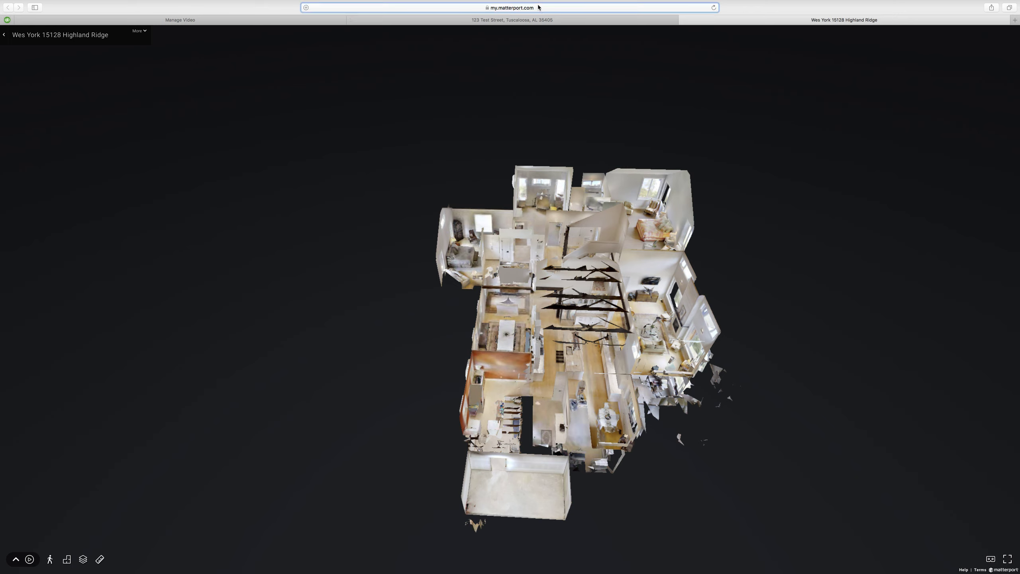
left_click(540, 8)
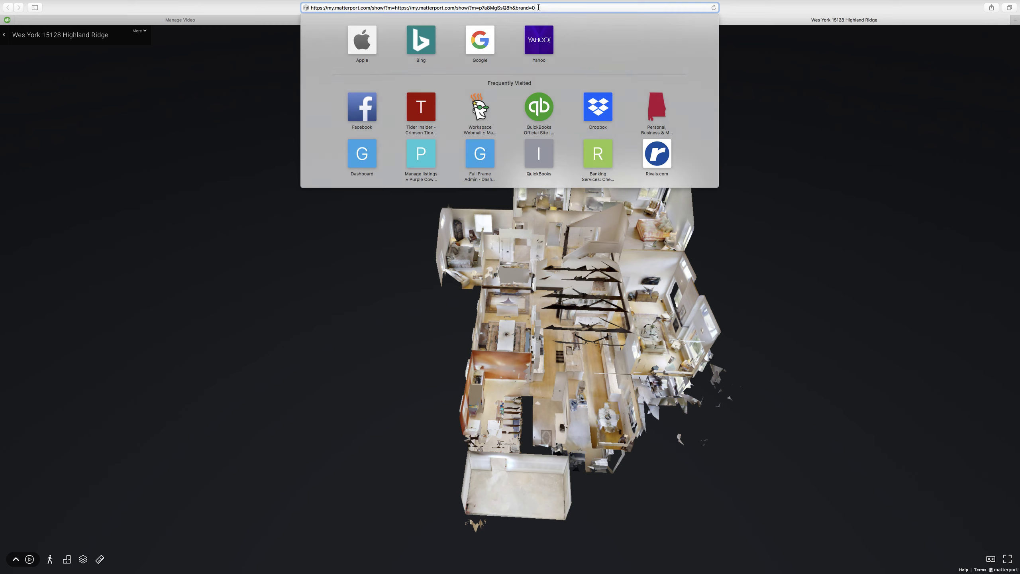
left_click_drag(431, 4, 357, 4)
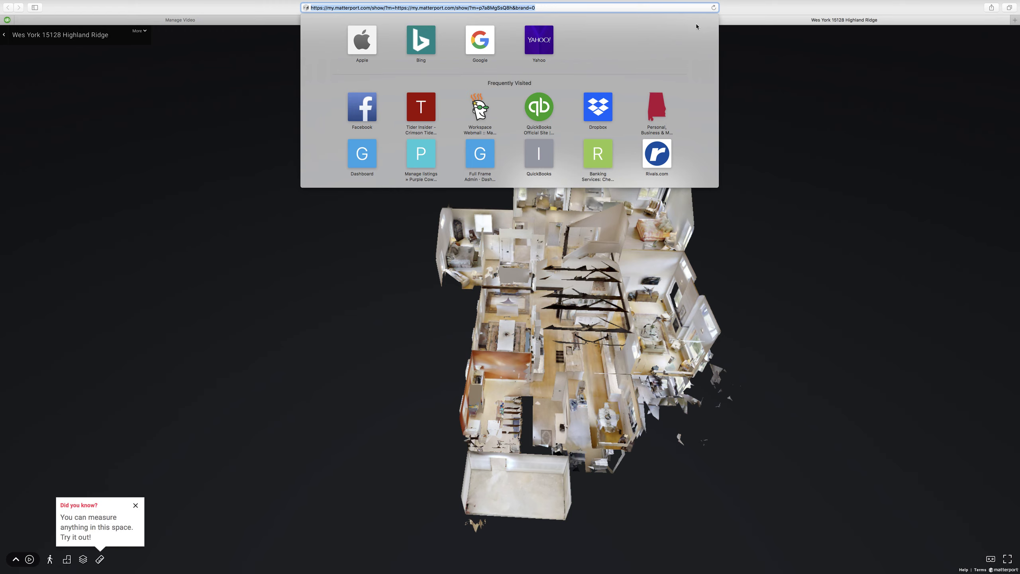
Return to the Manage Video page and view the option for opening the embedded tour frame in a new tab.
left_click(816, 23)
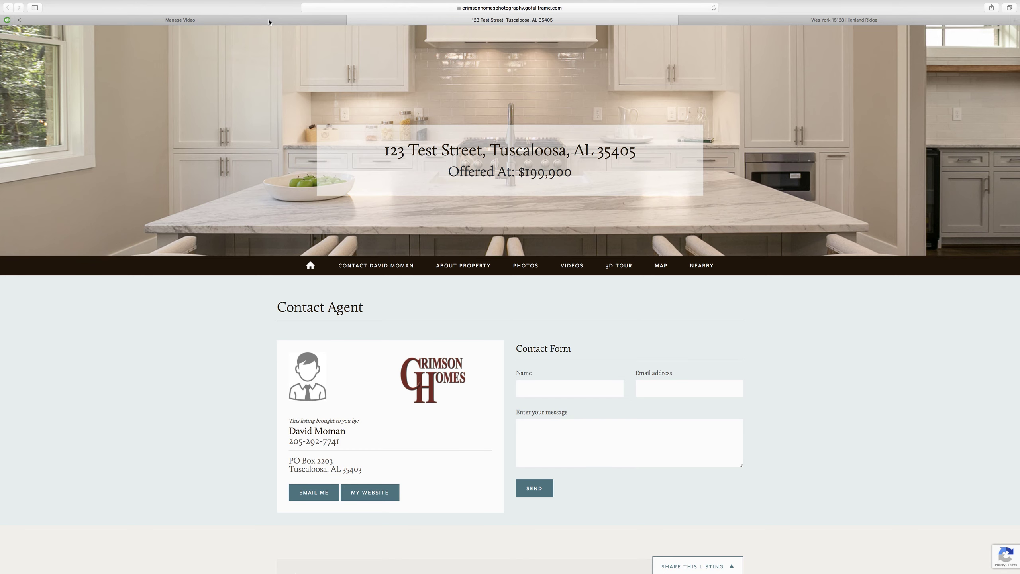
left_click(269, 20)
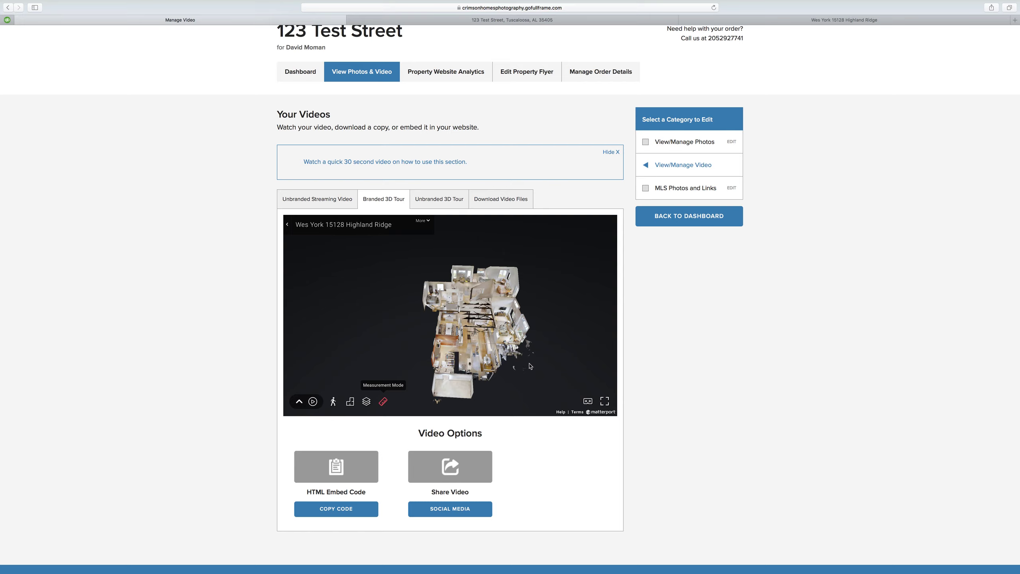
scroll(491, 307, "down", 1)
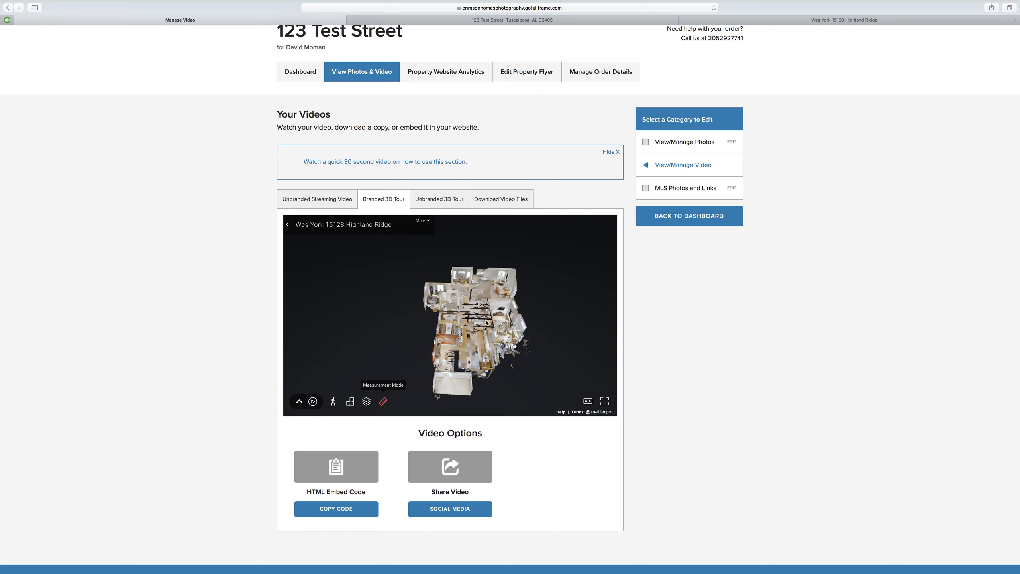
right_click(366, 402)
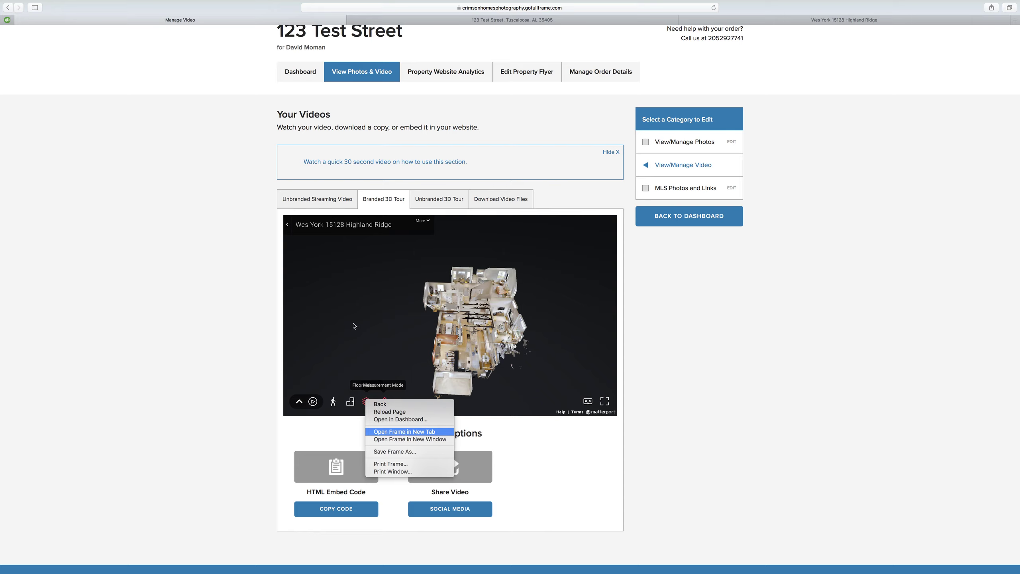
left_click(314, 205)
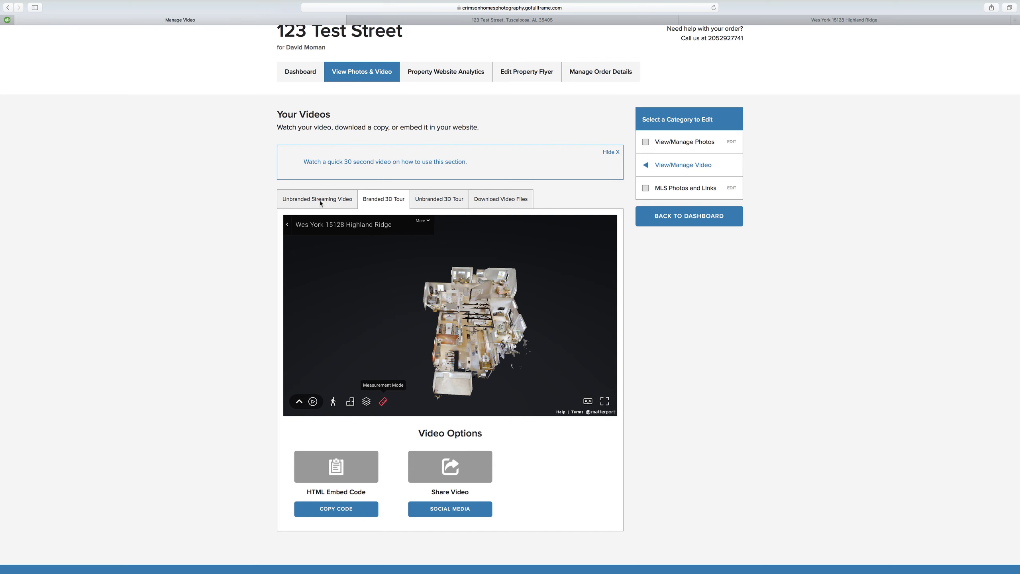
Review the unbranded streaming video's share link, the unbranded and branded 3D tours, and the downloadable video files.
left_click(320, 202)
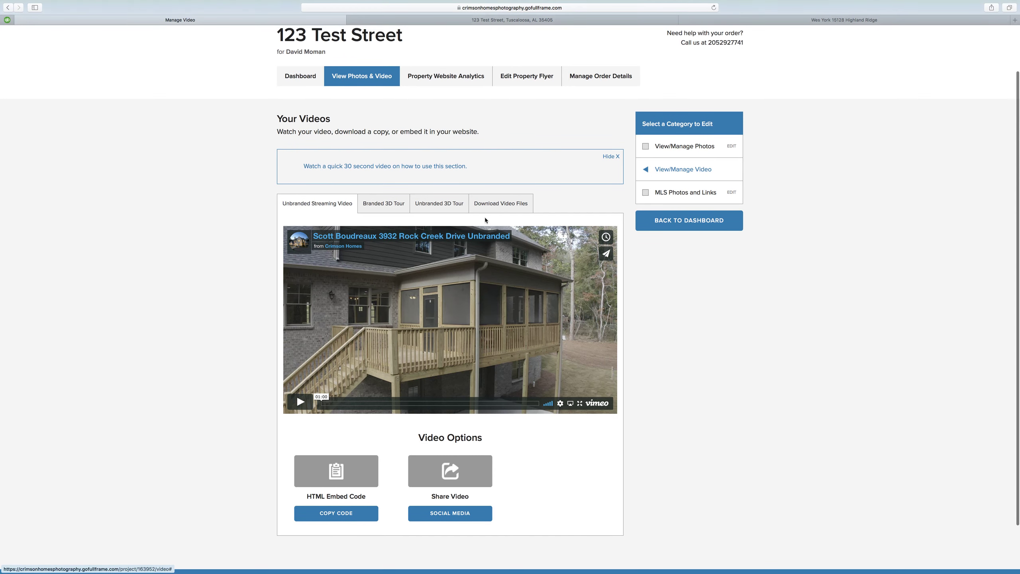
left_click(606, 253)
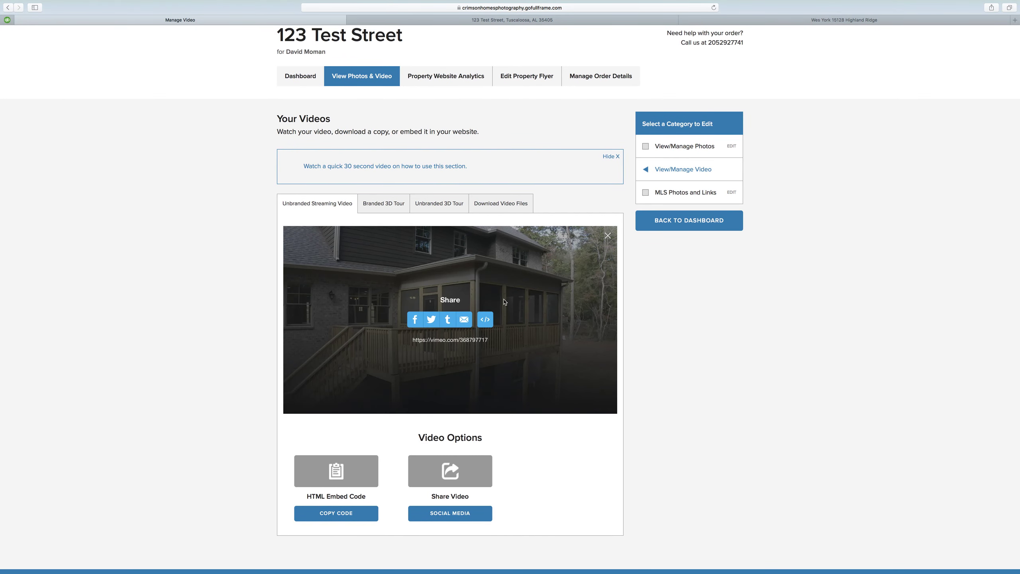
scroll(456, 346, "down", 1)
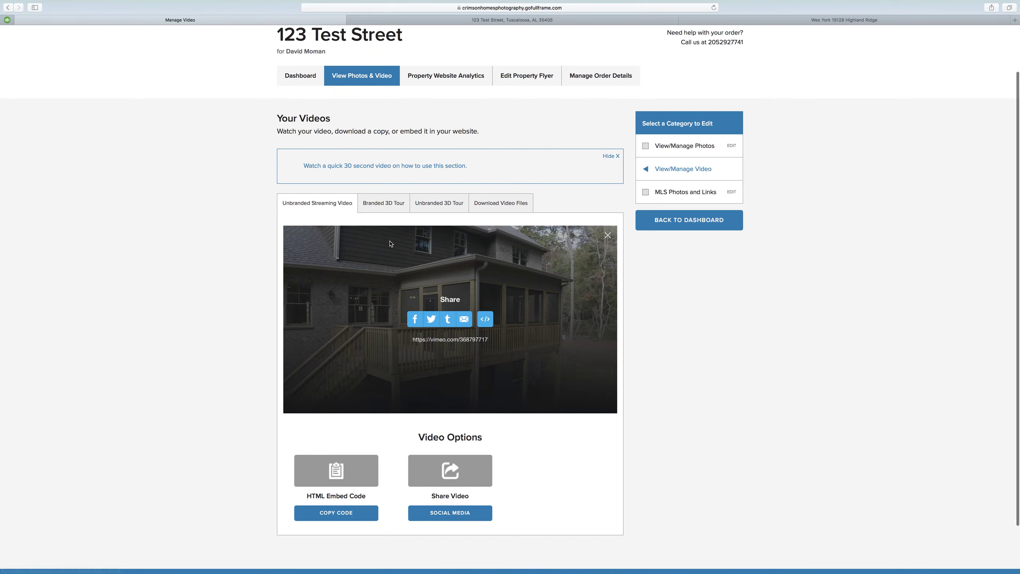
left_click(427, 207)
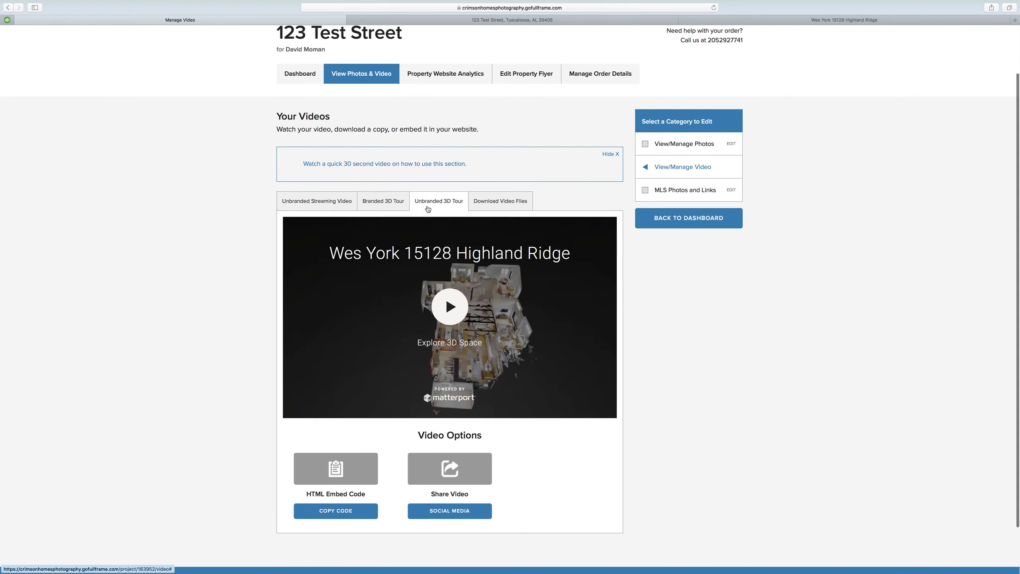
left_click(394, 204)
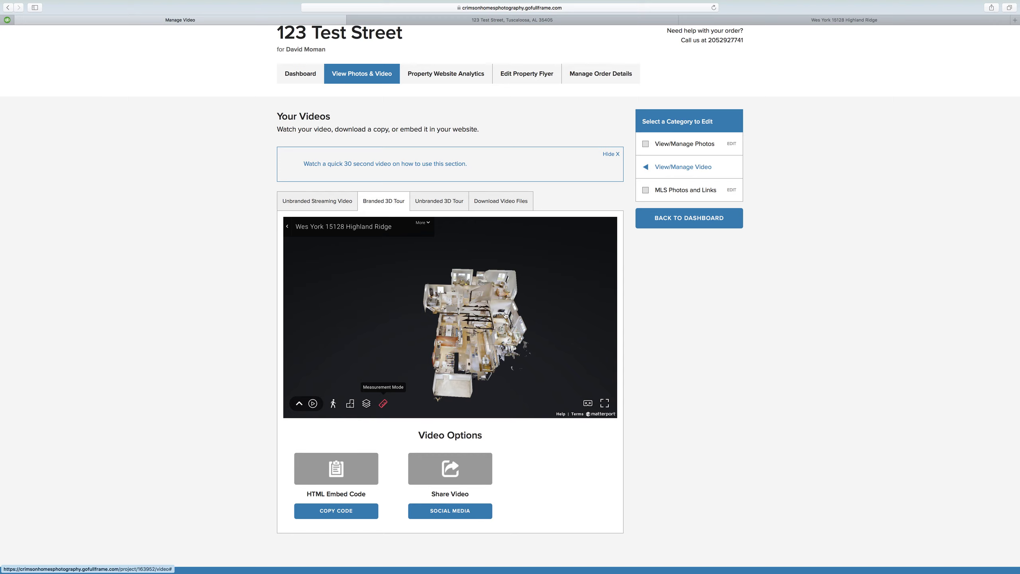
left_click(505, 208)
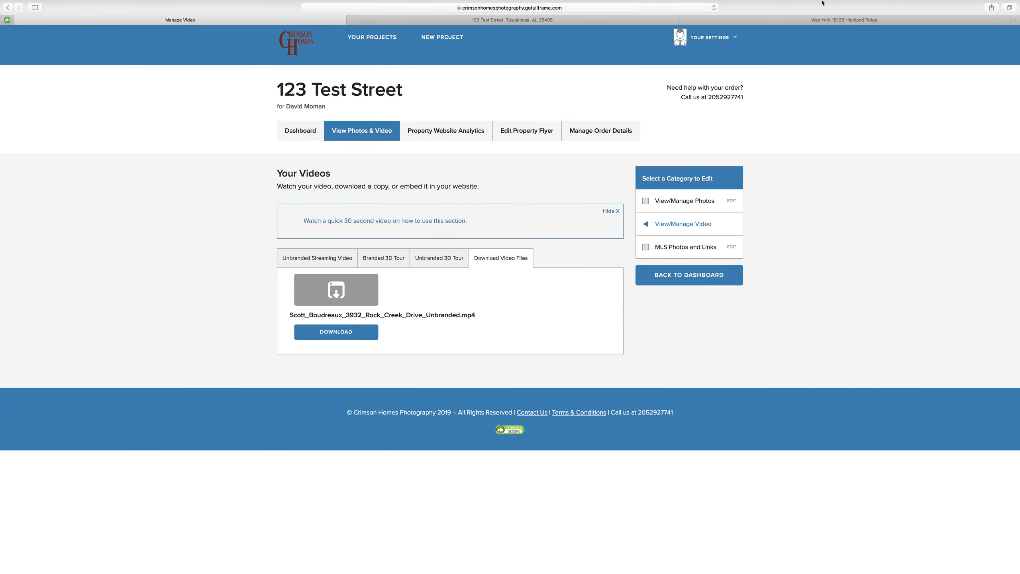
mouse_move(828, 6)
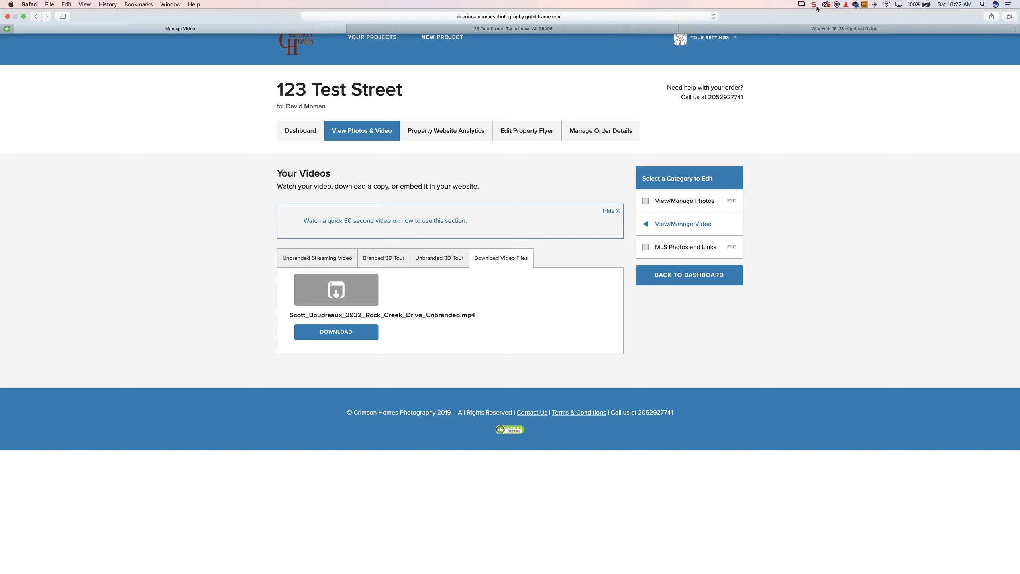
left_click(813, 4)
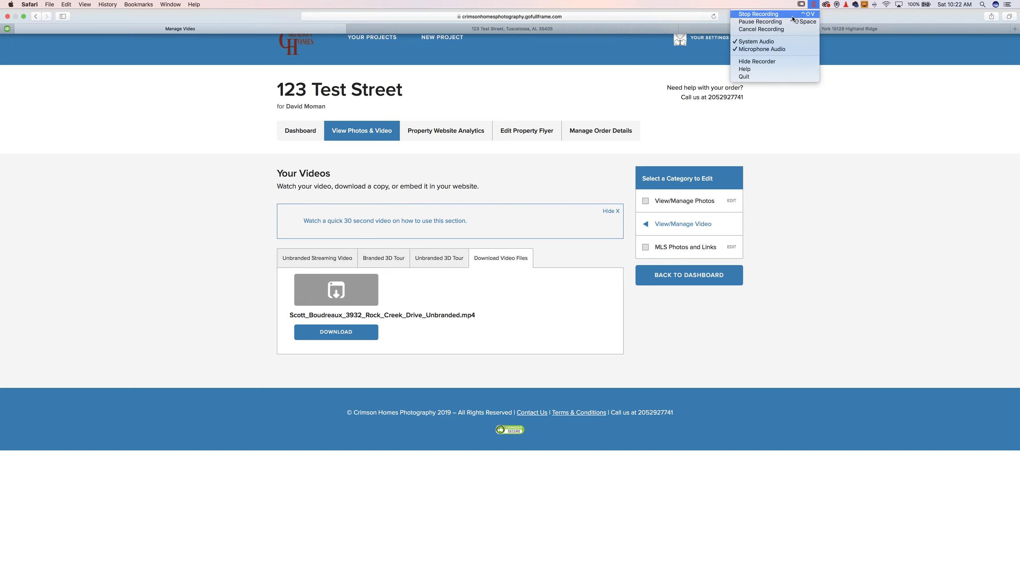